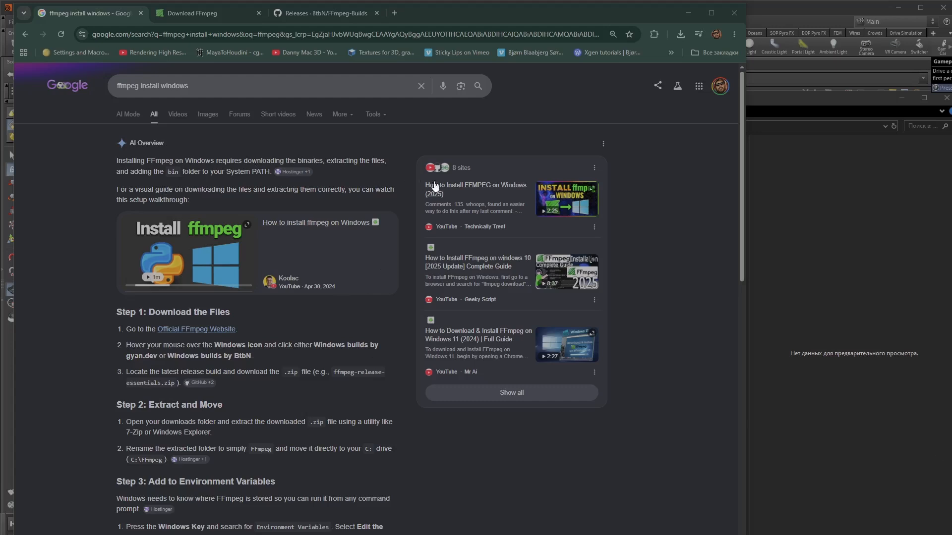
- Read through the search results' overview of FFmpeg installation steps on Windows
{"action": "scroll", "coordinate": [495, 481], "scroll_direction": "down", "scroll_amount": 1}
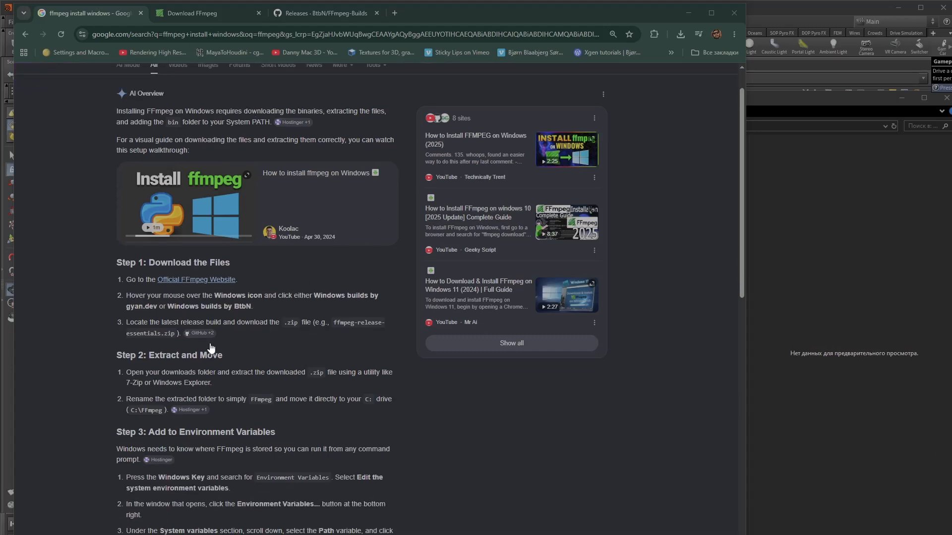
{"action": "scroll", "coordinate": [481, 450], "scroll_direction": "down", "scroll_amount": 2}
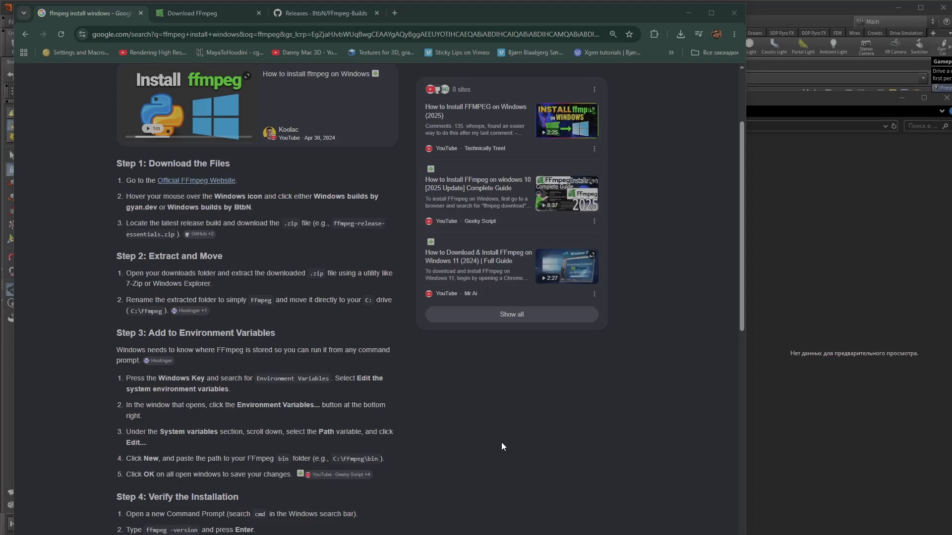
{"action": "scroll", "coordinate": [483, 490], "scroll_direction": "down", "scroll_amount": 6}
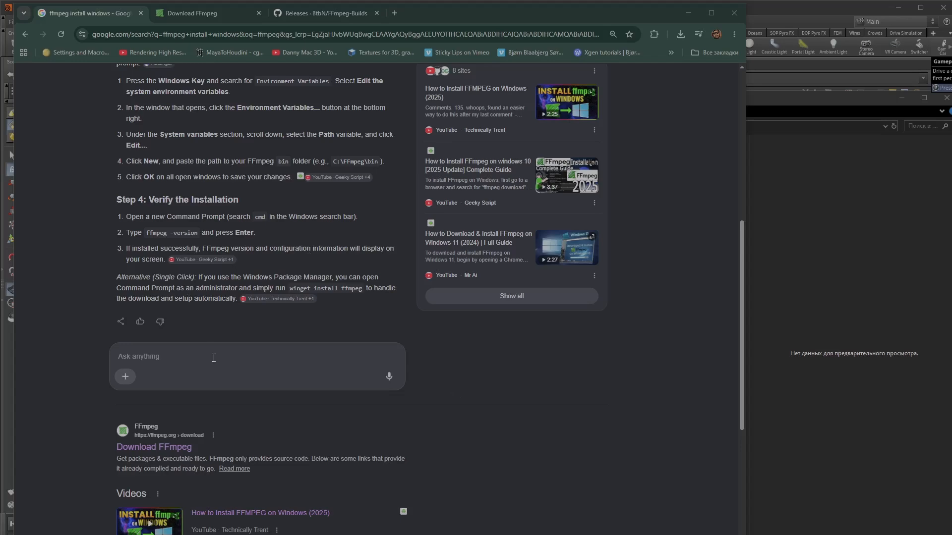
{"action": "scroll", "coordinate": [251, 373], "scroll_direction": "up", "scroll_amount": 4}
{"action": "scroll", "coordinate": [243, 228], "scroll_direction": "up", "scroll_amount": 4}
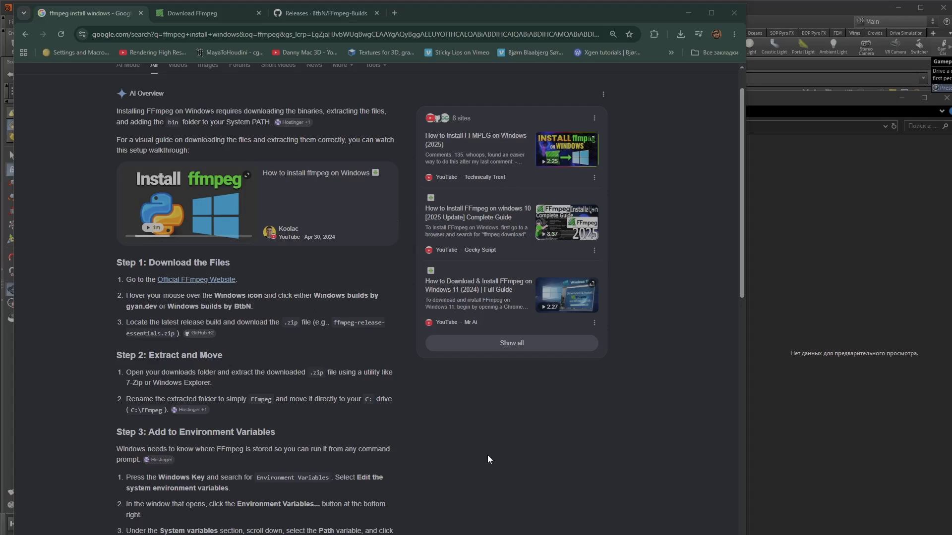
{"action": "scroll", "coordinate": [486, 454], "scroll_direction": "down", "scroll_amount": 7}
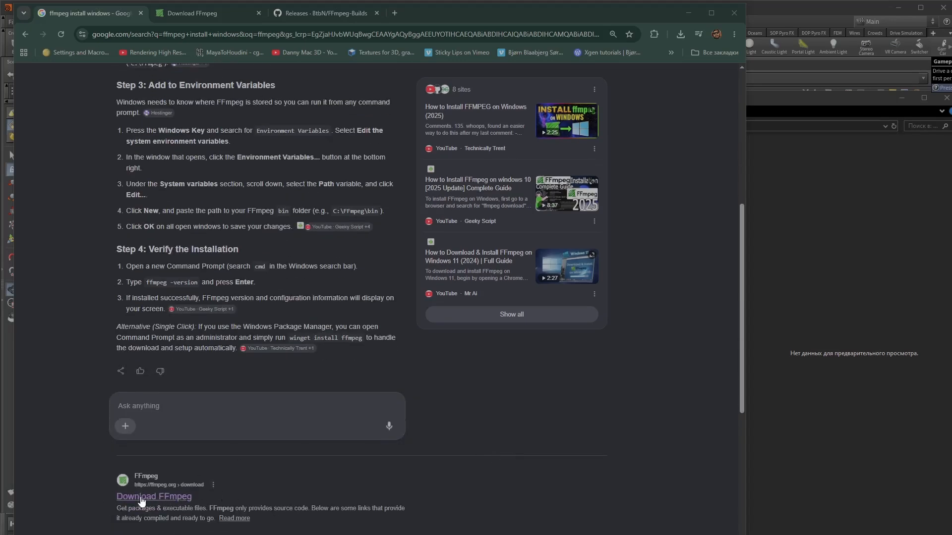
- Look over the FFmpeg download page's Windows builds and the BtbN FFmpeg-Builds releases page
{"action": "left_click", "coordinate": [188, 13]}
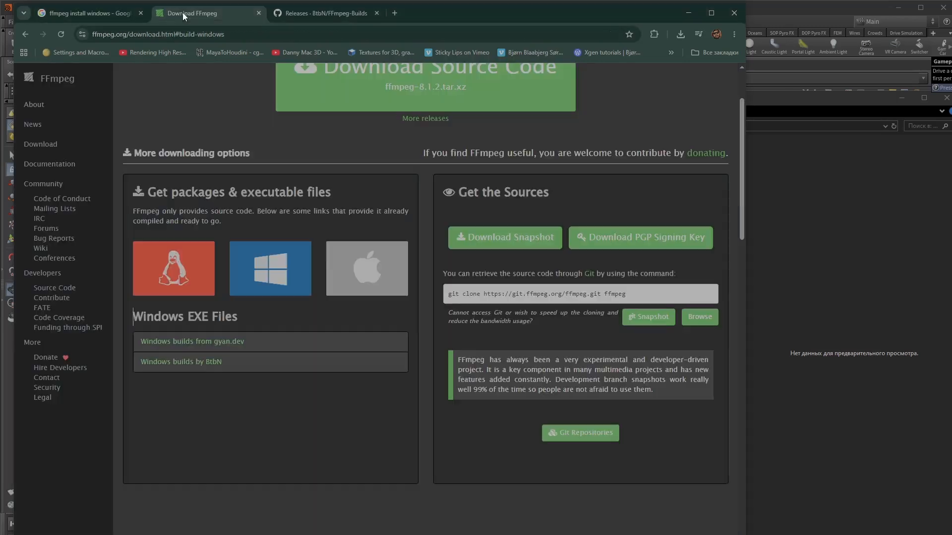
{"action": "mouse_move", "coordinate": [296, 275]}
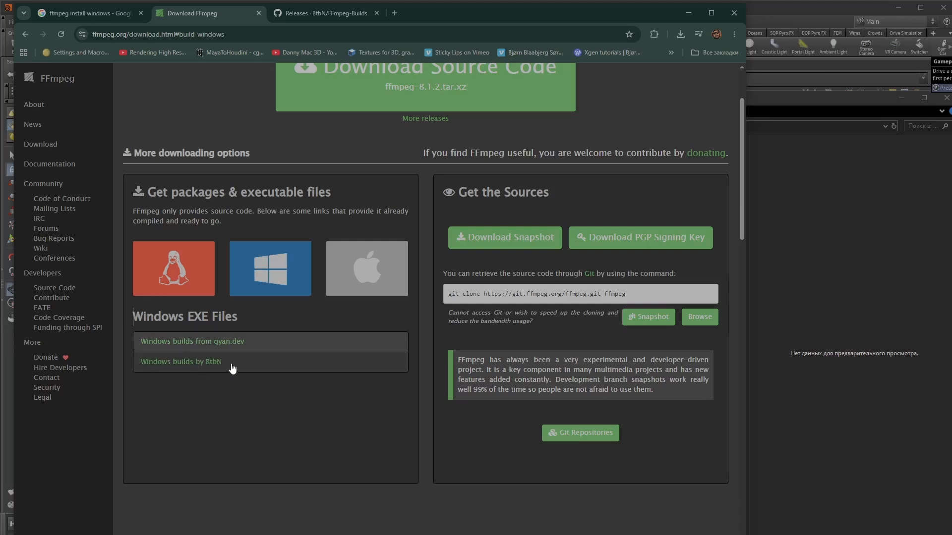
{"action": "left_click", "coordinate": [318, 15]}
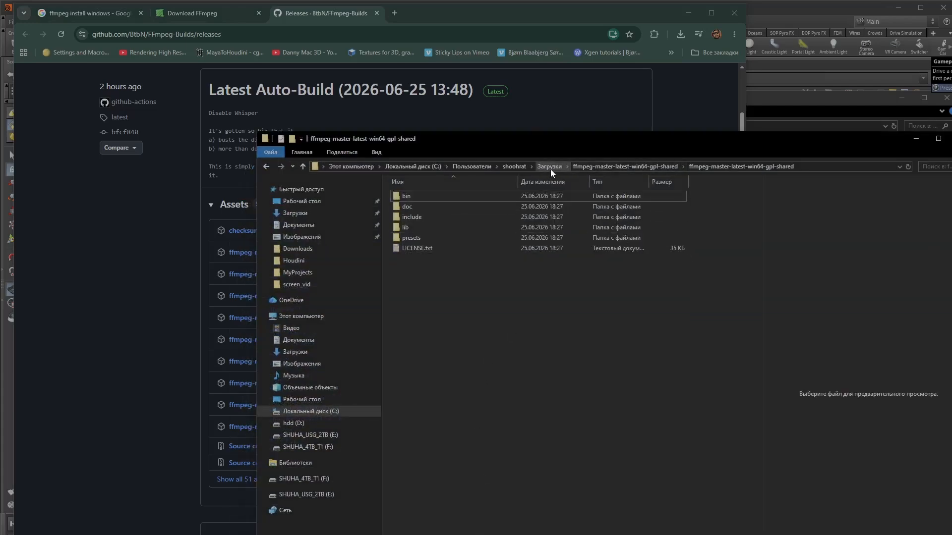
- Open the extracted ffmpeg-master-latest-win64-gpl-shared folder in Downloads and select all of its contents
{"action": "left_click", "coordinate": [549, 167]}
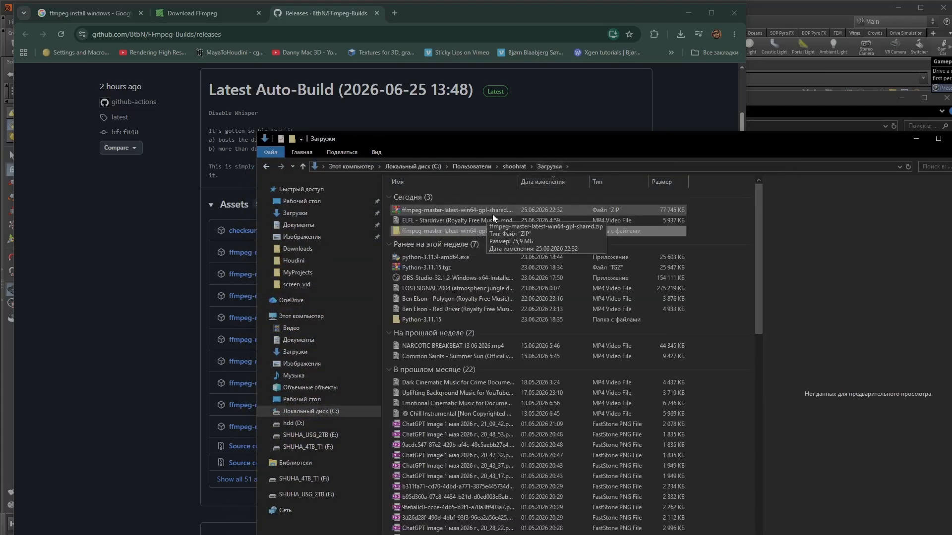
{"action": "double_click", "coordinate": [422, 230]}
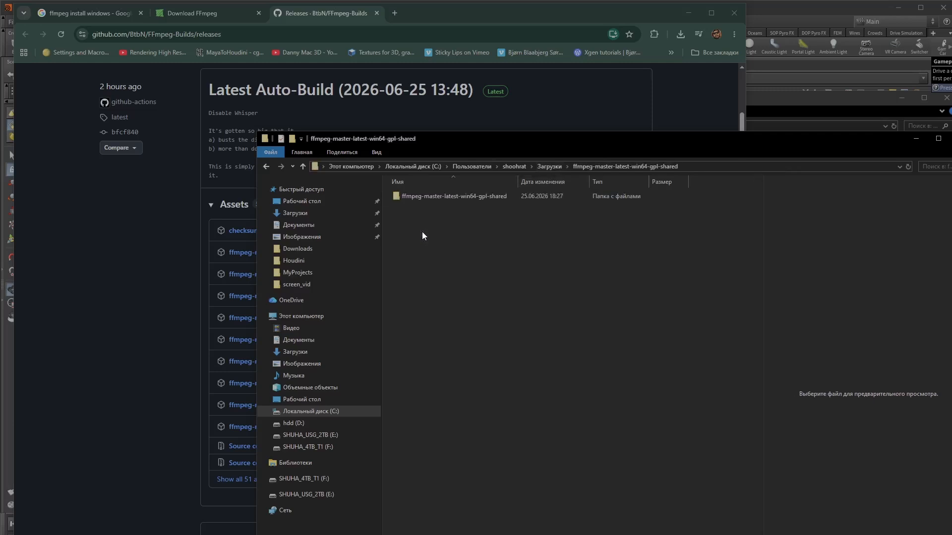
{"action": "double_click", "coordinate": [442, 195]}
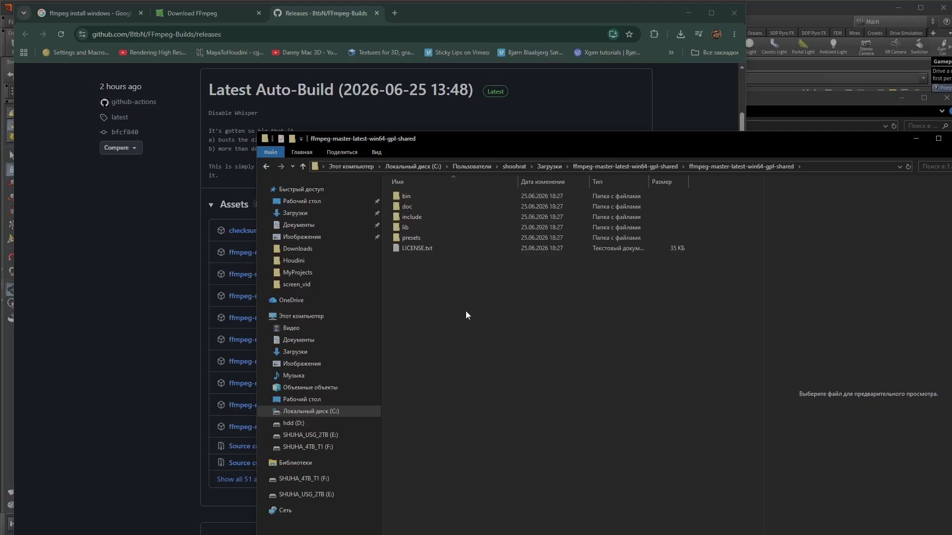
{"action": "left_click_drag", "start_coordinate": [465, 311], "coordinate": [401, 188]}
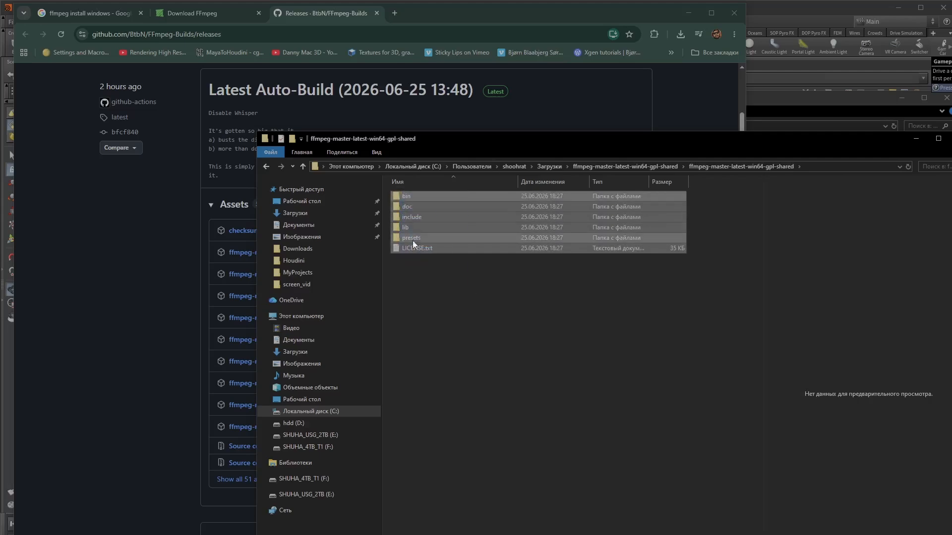
{"action": "left_click_drag", "start_coordinate": [446, 299], "coordinate": [400, 195]}
{"action": "left_click", "coordinate": [449, 296]}
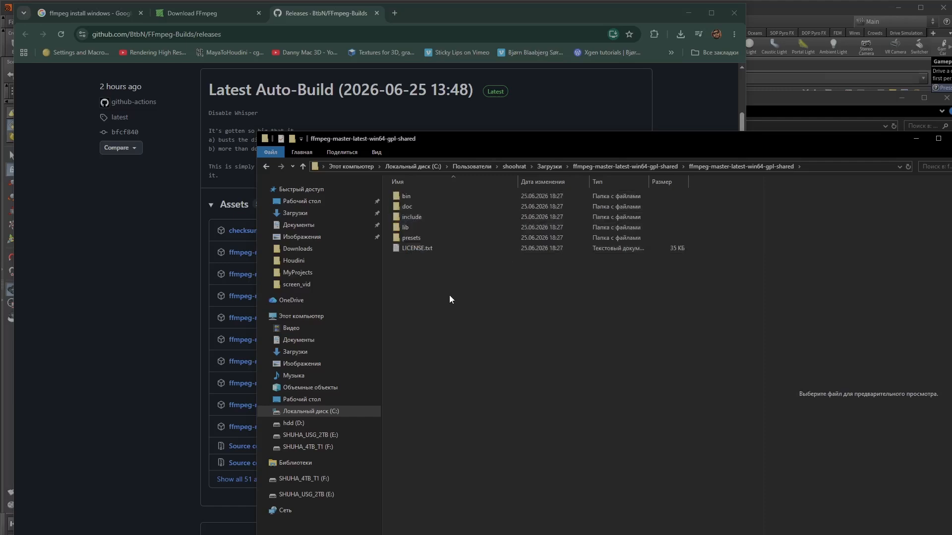
{"action": "left_click_drag", "start_coordinate": [419, 296], "coordinate": [396, 192]}
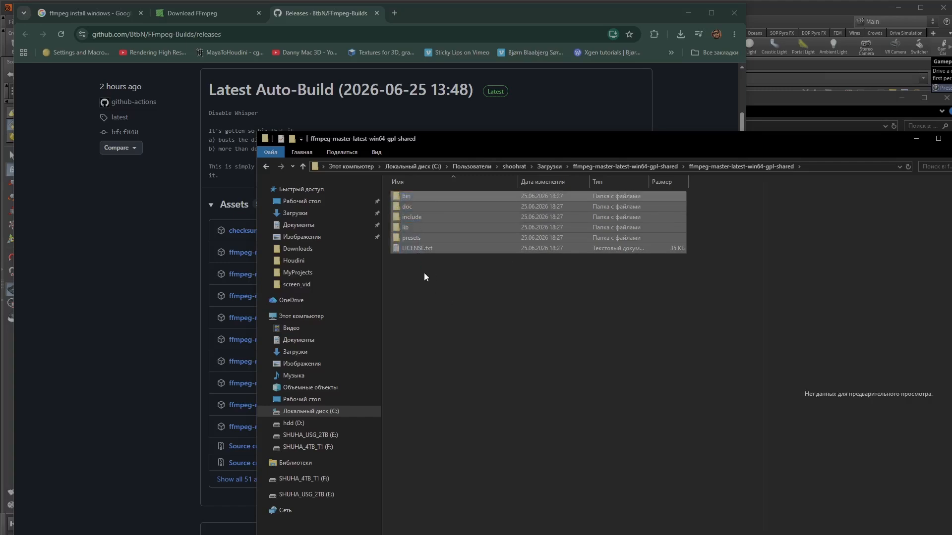
{"action": "left_click", "coordinate": [452, 298]}
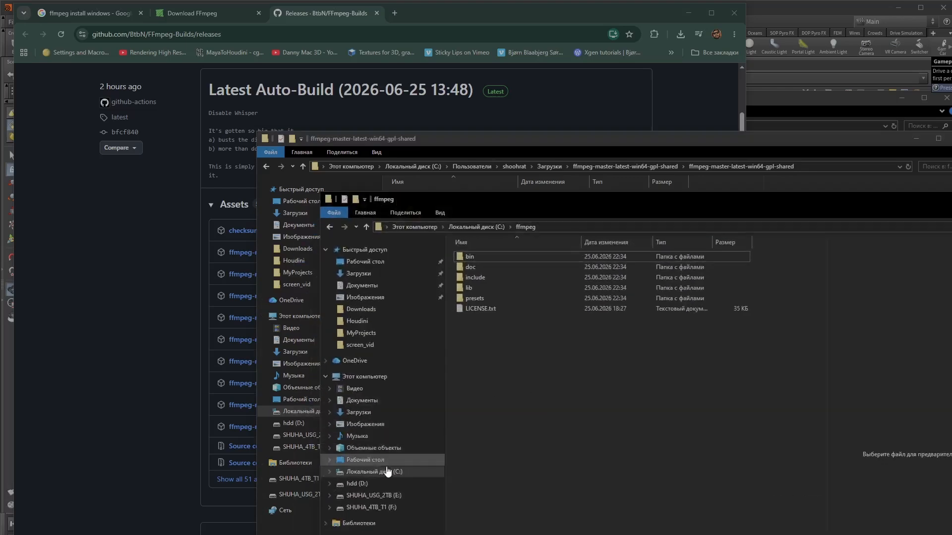
- Open the ffmpeg folder on the C: drive and select its contents
{"action": "left_click", "coordinate": [475, 228]}
{"action": "double_click", "coordinate": [476, 317]}
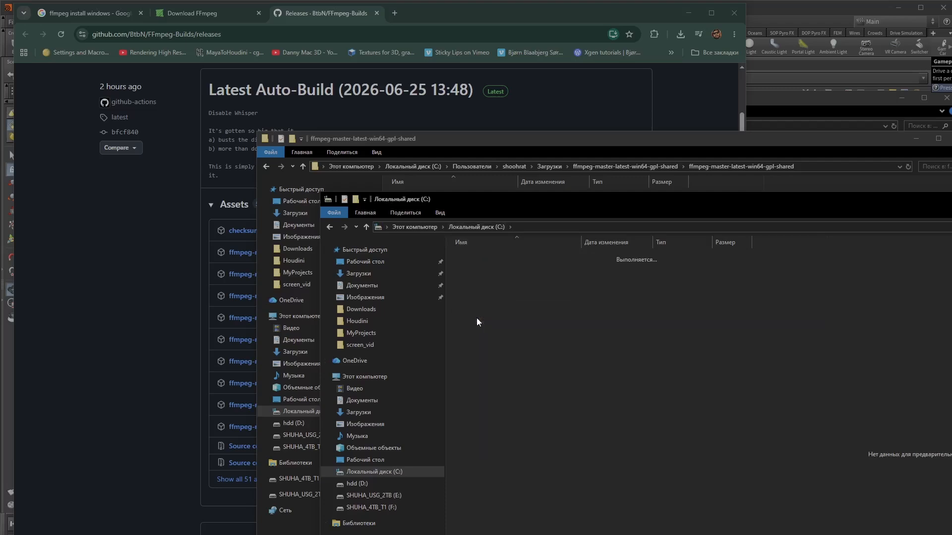
{"action": "left_click_drag", "start_coordinate": [505, 345], "coordinate": [457, 255]}
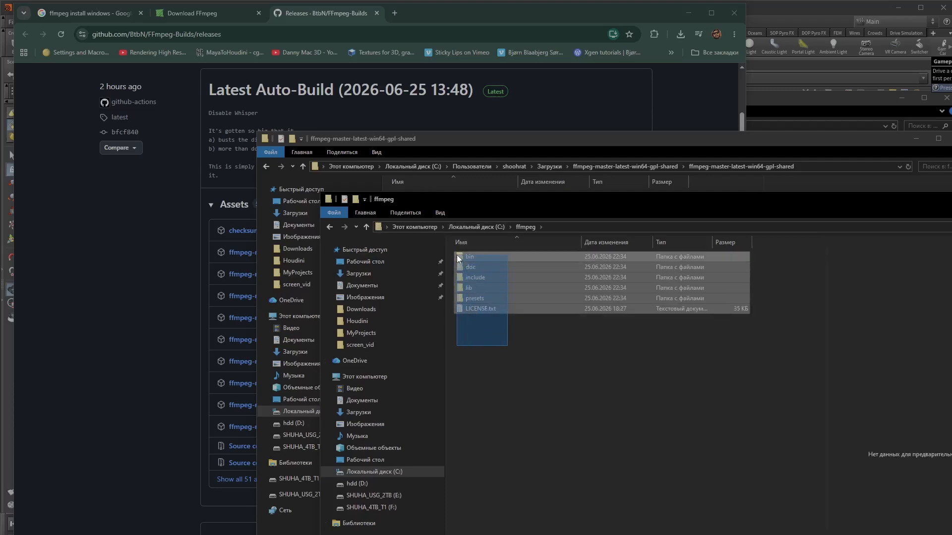
{"action": "left_click", "coordinate": [517, 373]}
{"action": "left_click_drag", "start_coordinate": [491, 327], "coordinate": [461, 258]}
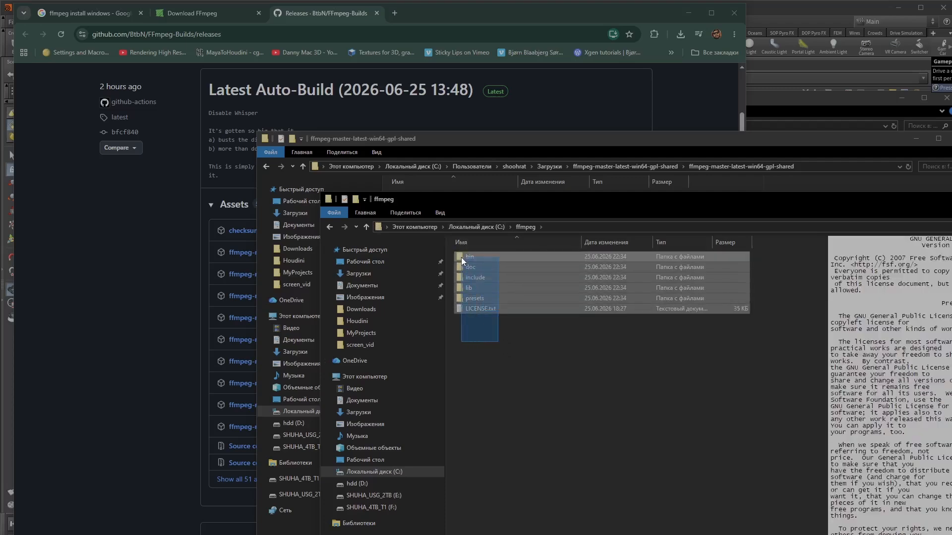
{"action": "left_click", "coordinate": [493, 372]}
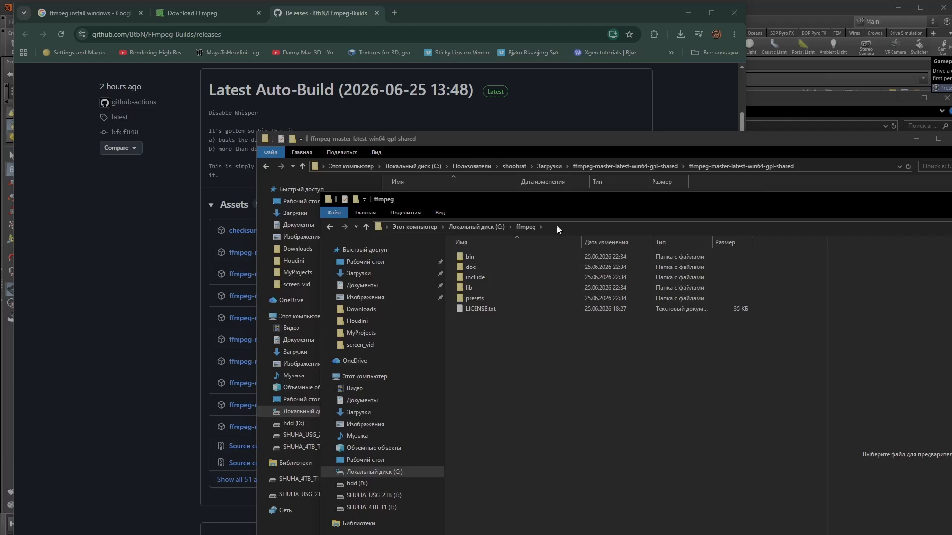
- Open the bin folder inside C:\ffmpeg to check its files, then go back to the ffmpeg folder
{"action": "left_click_drag", "start_coordinate": [566, 200], "coordinate": [454, 202]}
{"action": "double_click", "coordinate": [356, 257]}
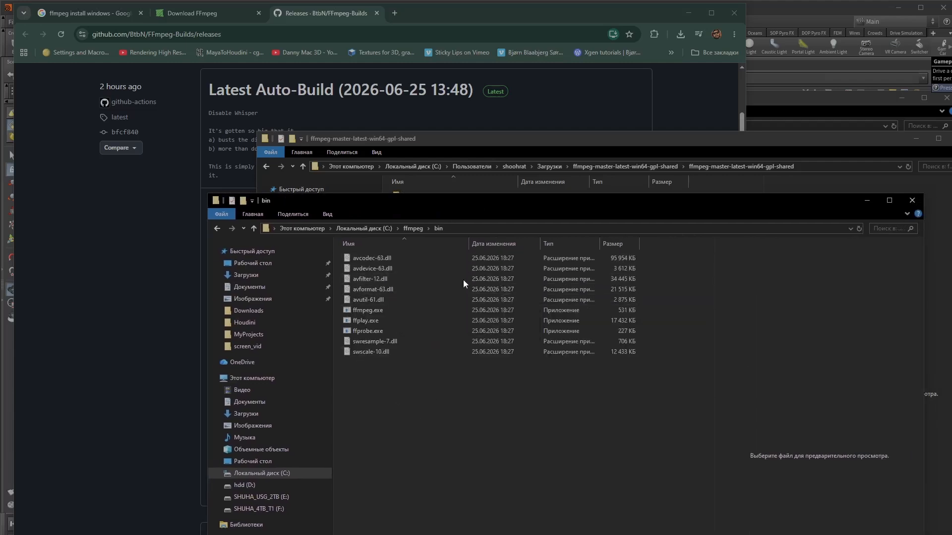
{"action": "left_click", "coordinate": [411, 228]}
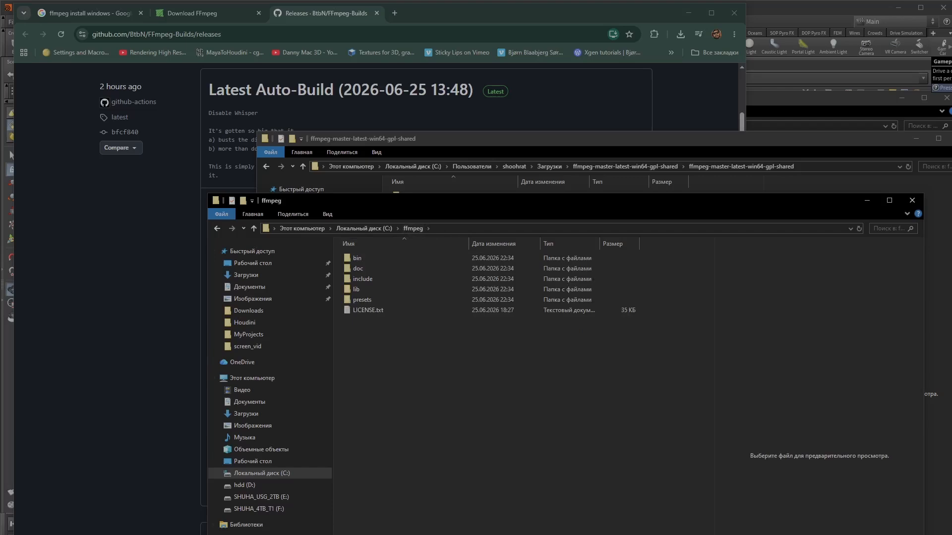
- Open the Environment Variables dialog through System settings, About, and Advanced system settings
{"action": "key", "text": "super"}
{"action": "left_click", "coordinate": [12, 534]}
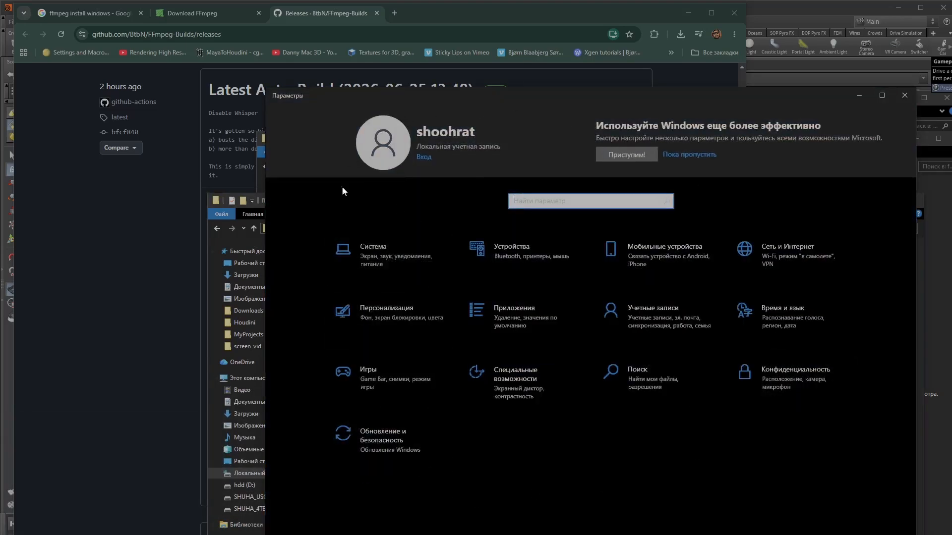
{"action": "left_click", "coordinate": [378, 259]}
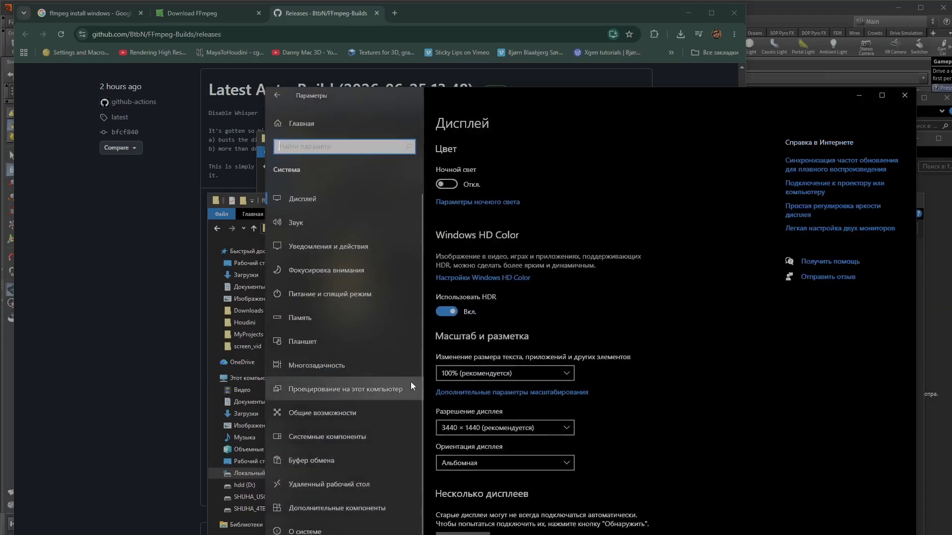
{"action": "left_click", "coordinate": [311, 531]}
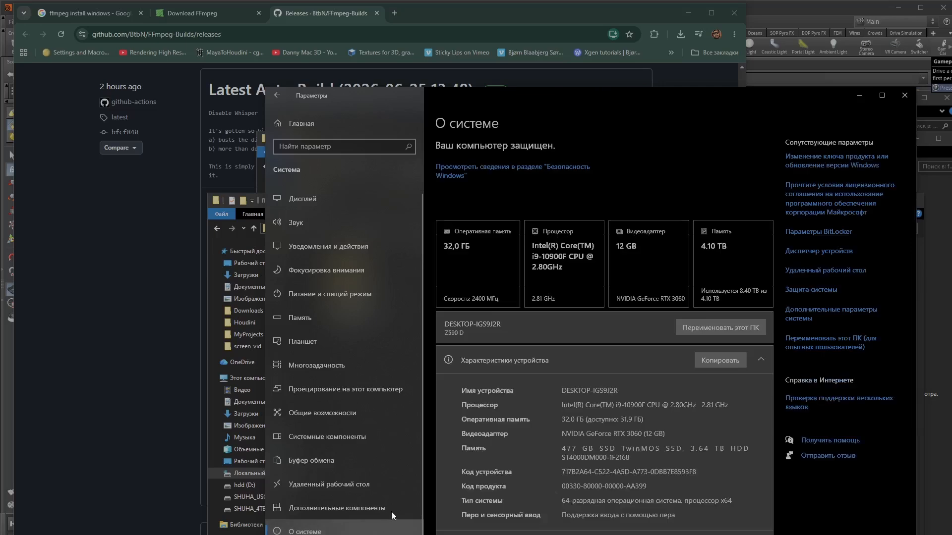
{"action": "left_click", "coordinate": [811, 312]}
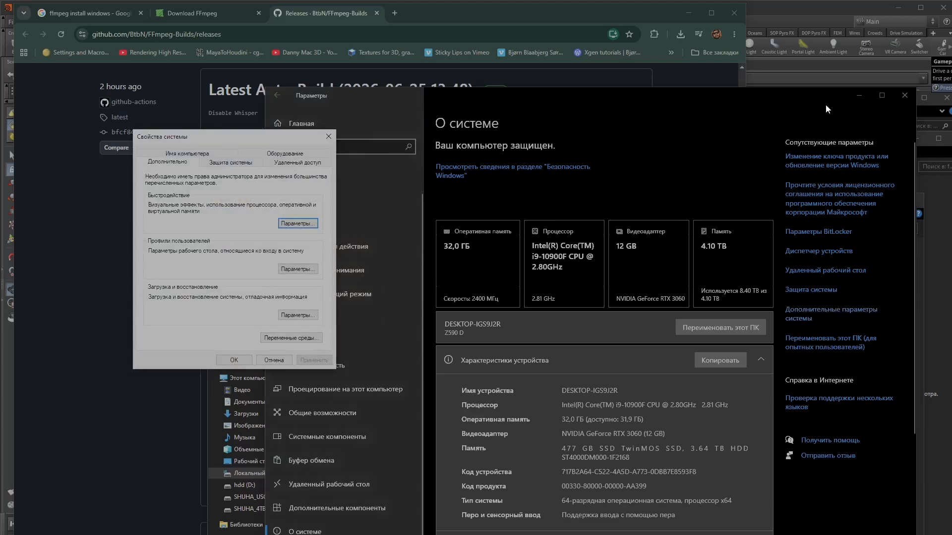
{"action": "left_click", "coordinate": [852, 96]}
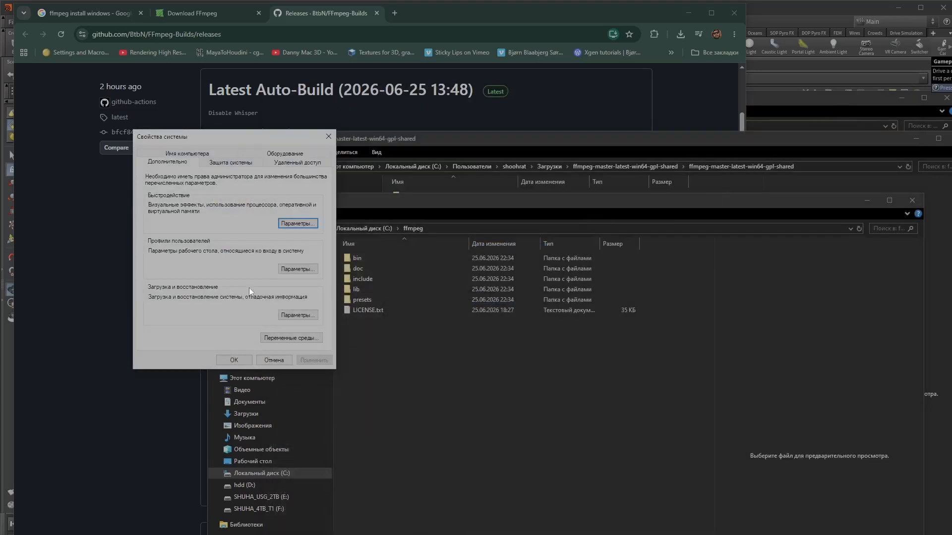
{"action": "left_click", "coordinate": [293, 338]}
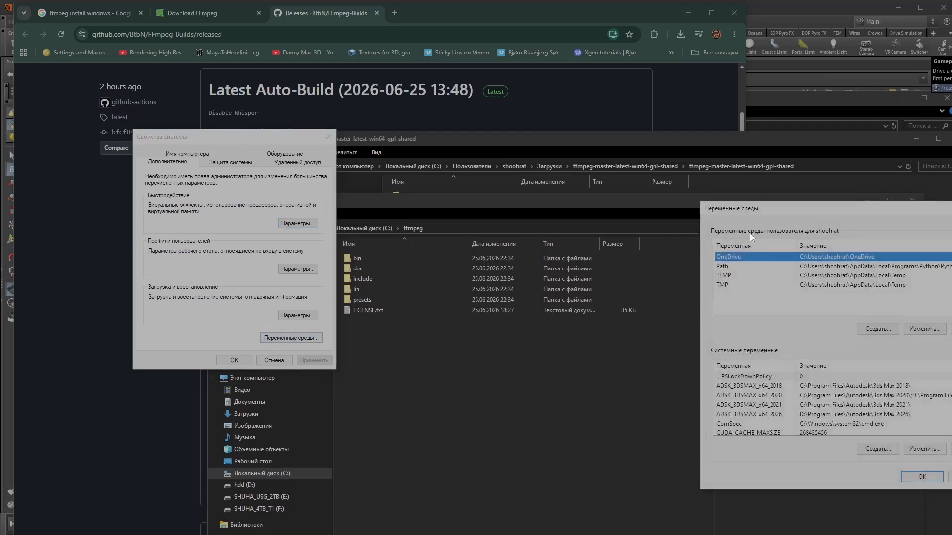
{"action": "left_click_drag", "start_coordinate": [809, 207], "coordinate": [504, 180]}
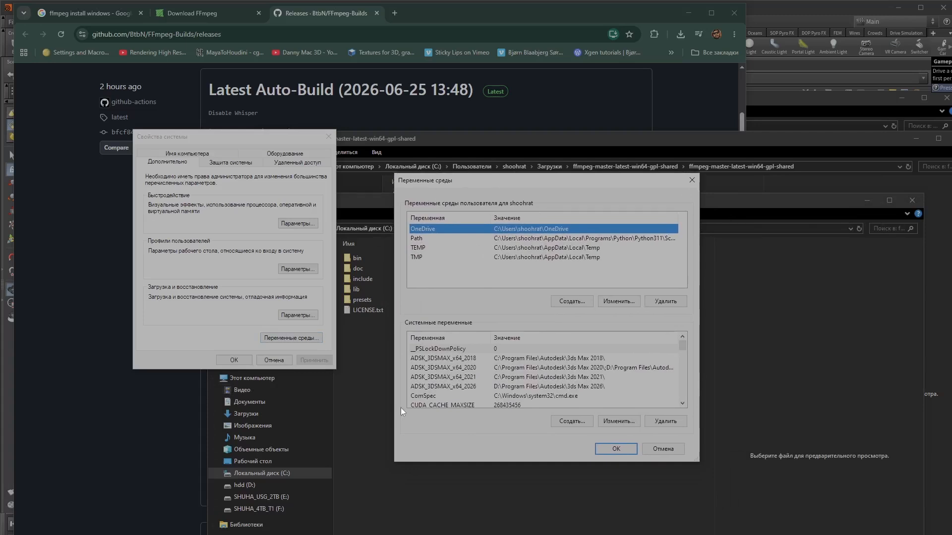
- Open the system Path variable for editing and add a new empty entry at the end of its list
{"action": "scroll", "coordinate": [461, 382], "scroll_direction": "down", "scroll_amount": 4}
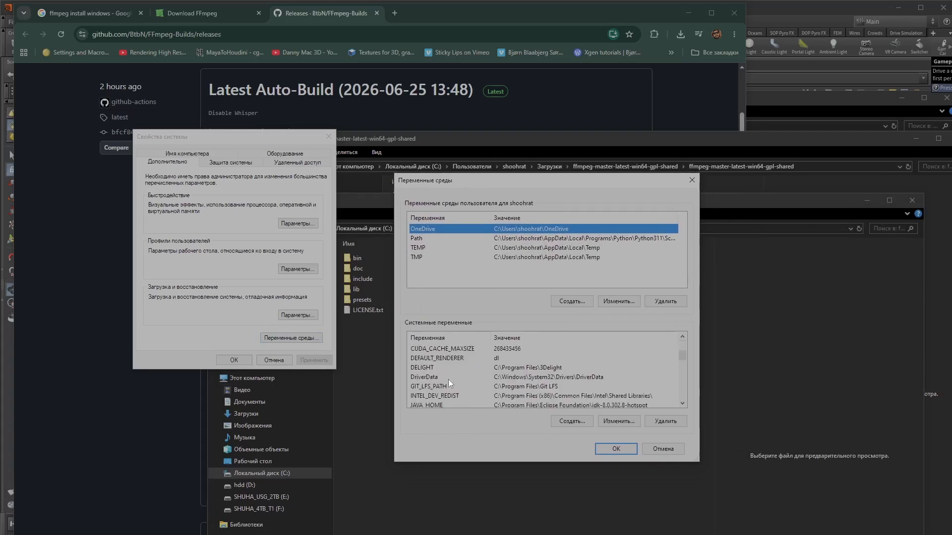
{"action": "scroll", "coordinate": [468, 379], "scroll_direction": "down", "scroll_amount": 3}
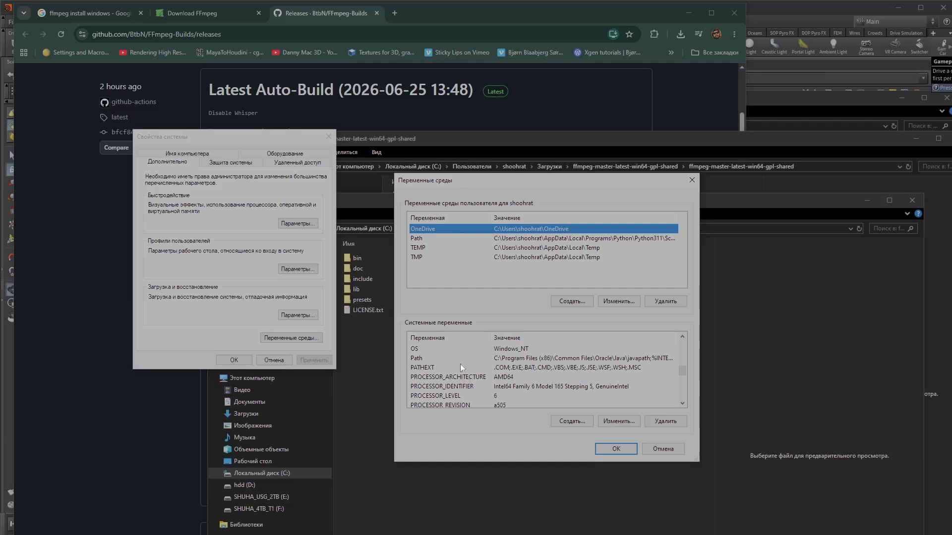
{"action": "left_click", "coordinate": [421, 360]}
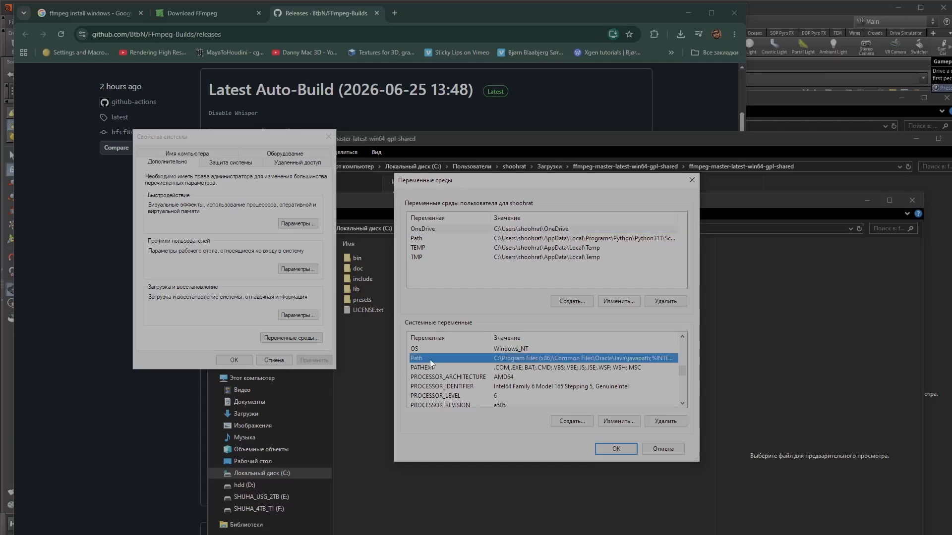
{"action": "left_click", "coordinate": [618, 421]}
{"action": "scroll", "coordinate": [813, 309], "scroll_direction": "down", "scroll_amount": 1}
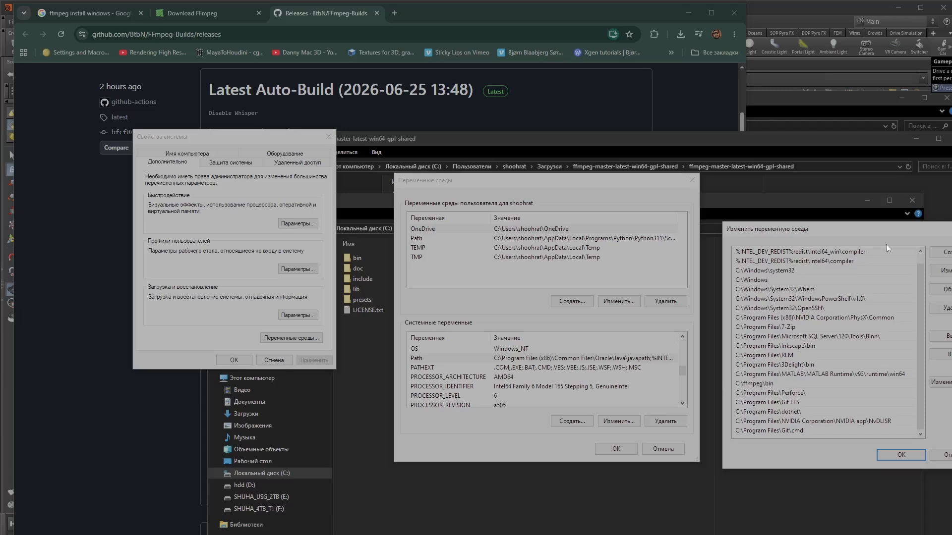
{"action": "left_click", "coordinate": [944, 252]}
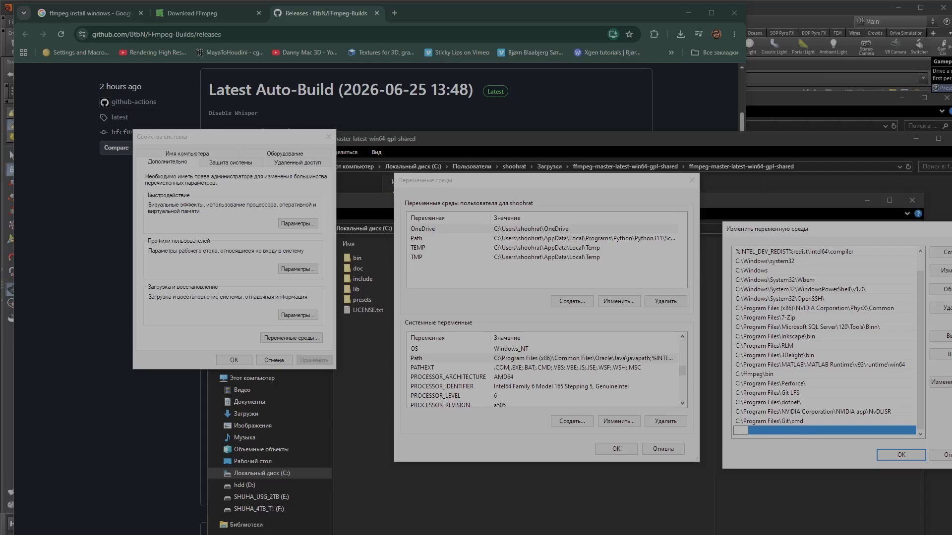
- Open the bin folder inside C:\ffmpeg and select its full path C:\ffmpeg\bin in the address bar
{"action": "left_click", "coordinate": [483, 144]}
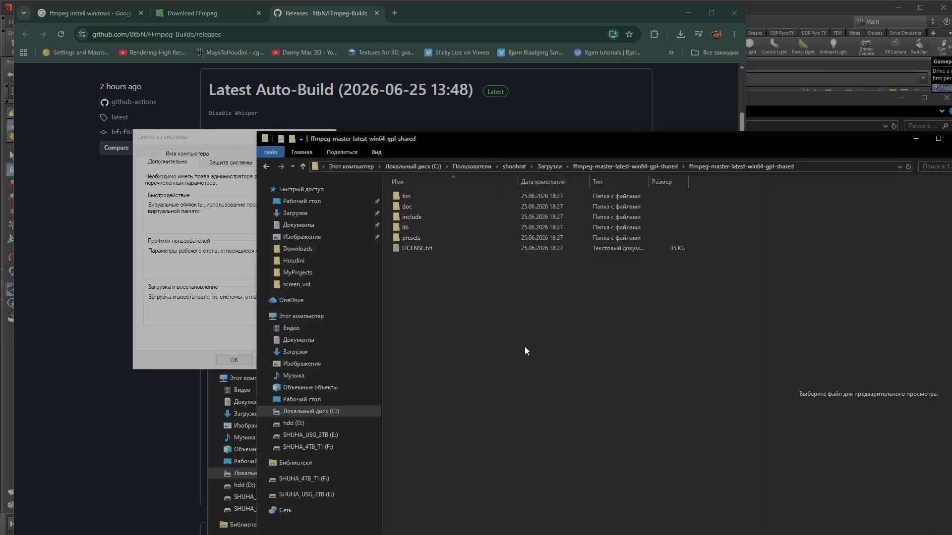
{"action": "left_click", "coordinate": [907, 140]}
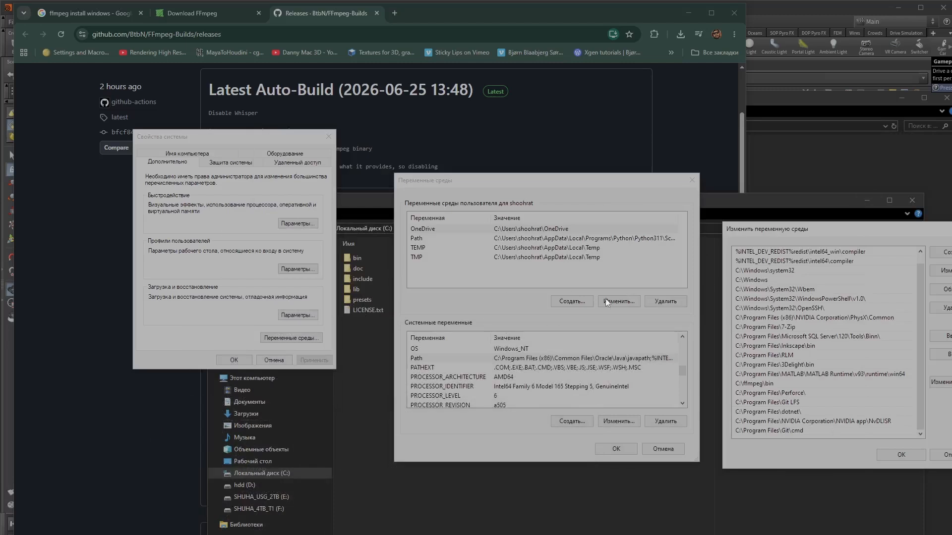
{"action": "left_click", "coordinate": [446, 528]}
{"action": "left_click", "coordinate": [440, 229]}
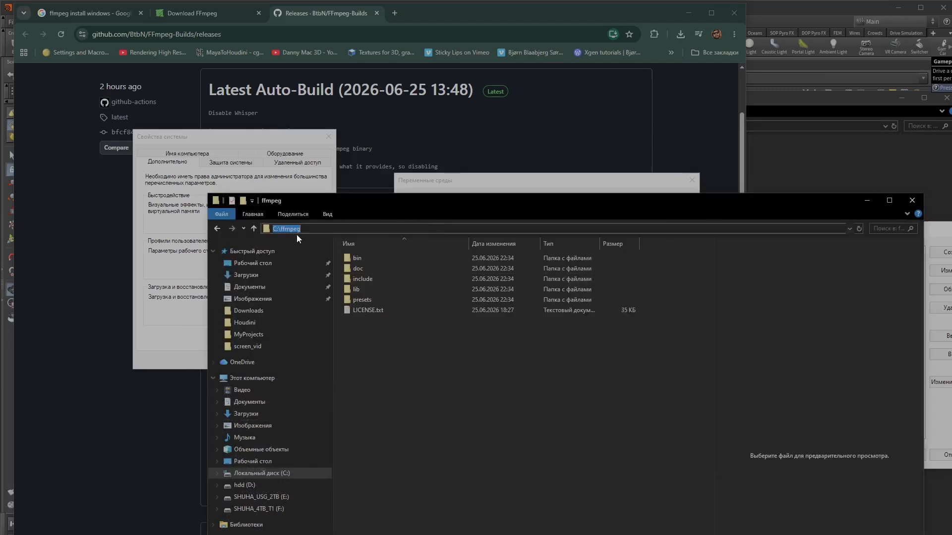
{"action": "left_click", "coordinate": [365, 261]}
{"action": "double_click", "coordinate": [355, 259]}
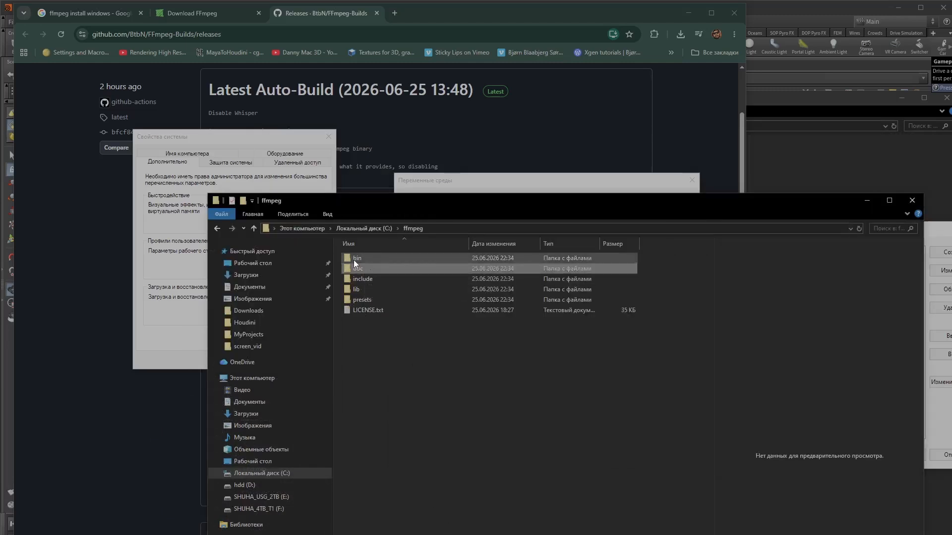
{"action": "left_click", "coordinate": [465, 229]}
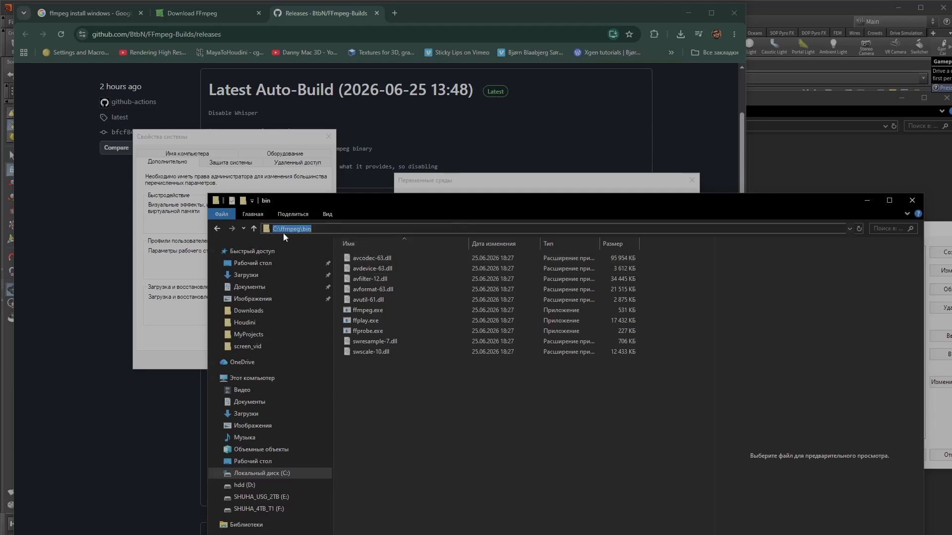
- Add the C:\ffmpeg\bin path as a new Path entry and confirm the Path, Environment Variables and System Properties dialogs
{"action": "left_click", "coordinate": [927, 233]}
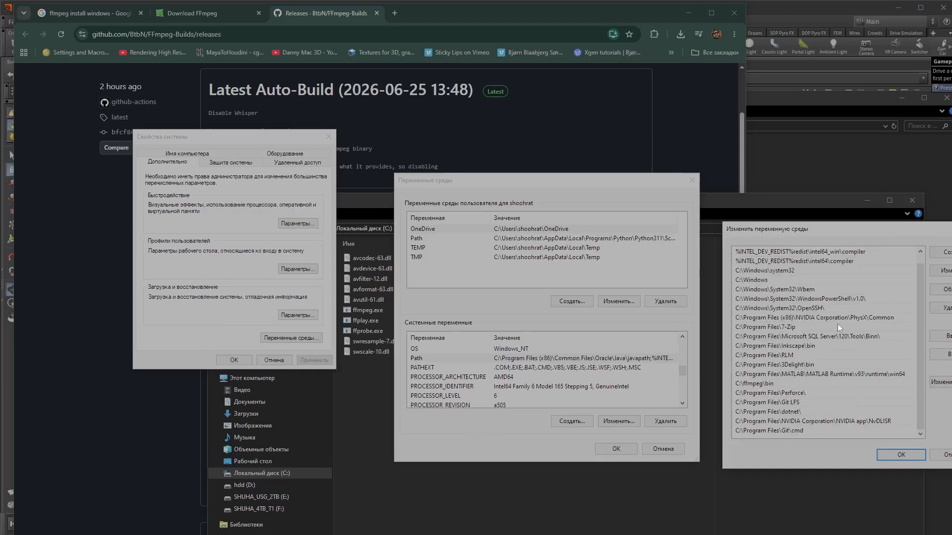
{"action": "left_click", "coordinate": [941, 252]}
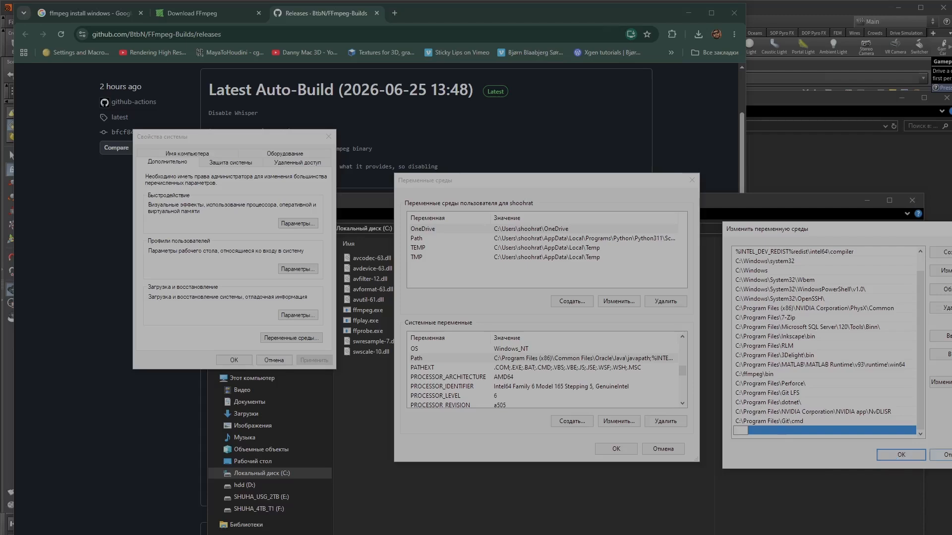
{"action": "left_click", "coordinate": [949, 455]}
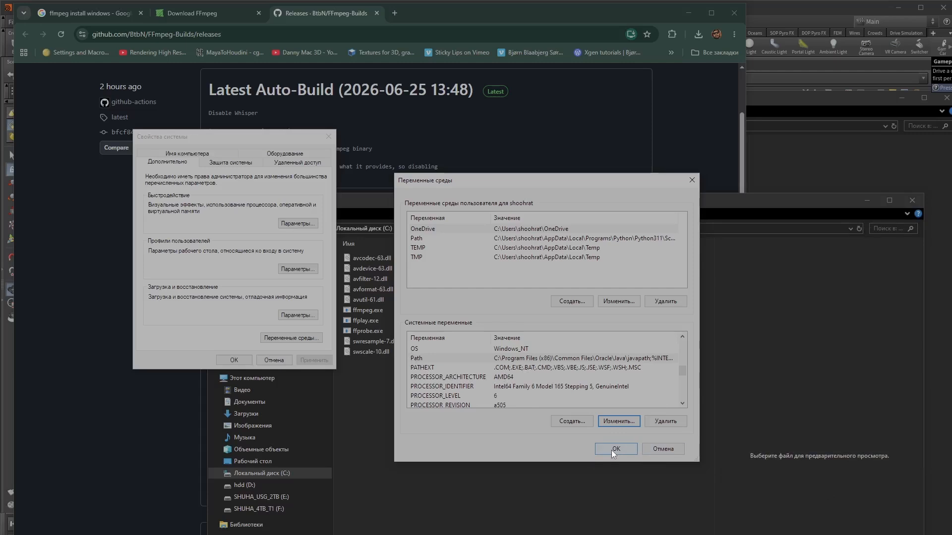
{"action": "left_click", "coordinate": [691, 181]}
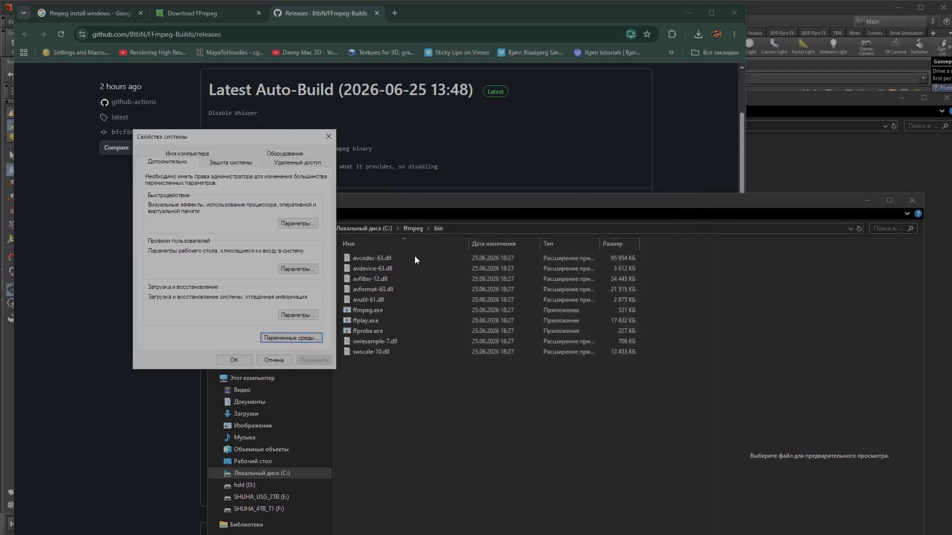
{"action": "left_click", "coordinate": [234, 360]}
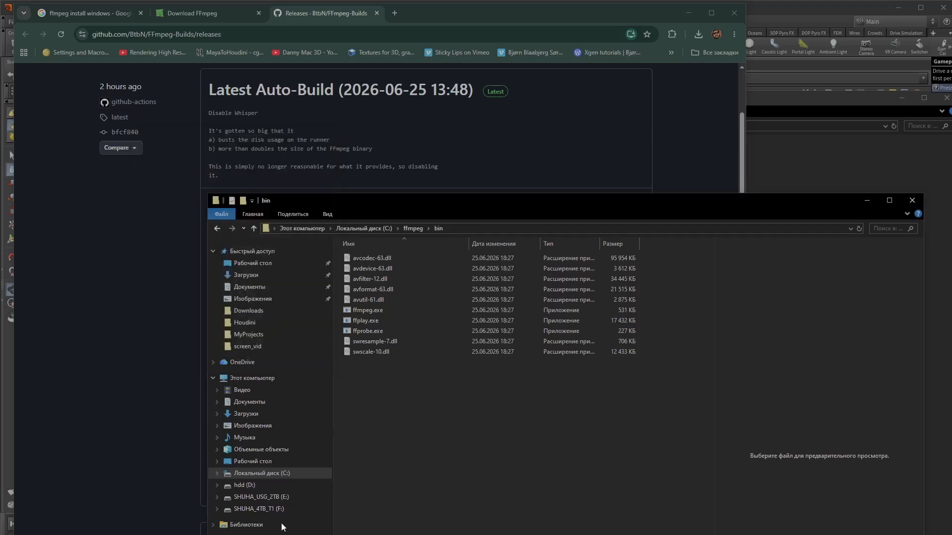
- Search the Start menu for cmd and open Command Prompt
{"action": "key", "text": "super"}
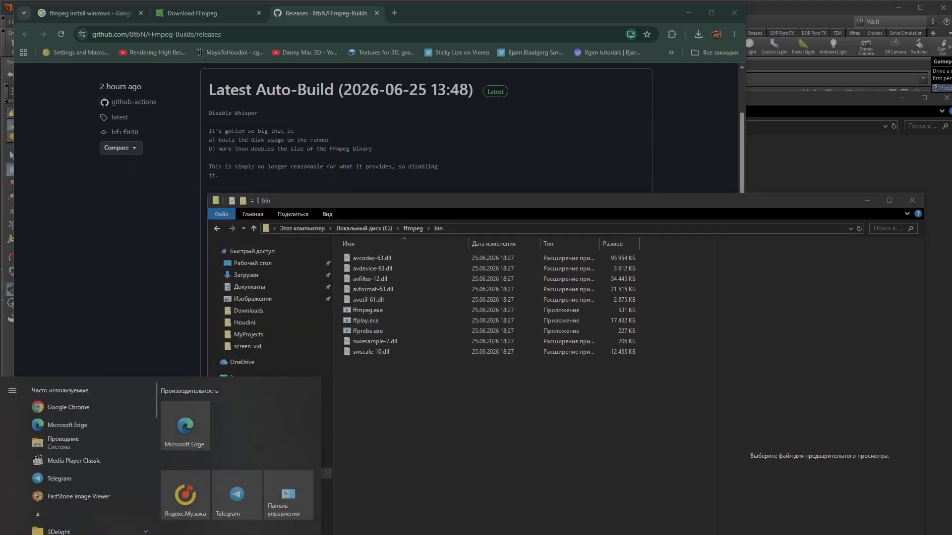
{"action": "type", "text": "cm"}
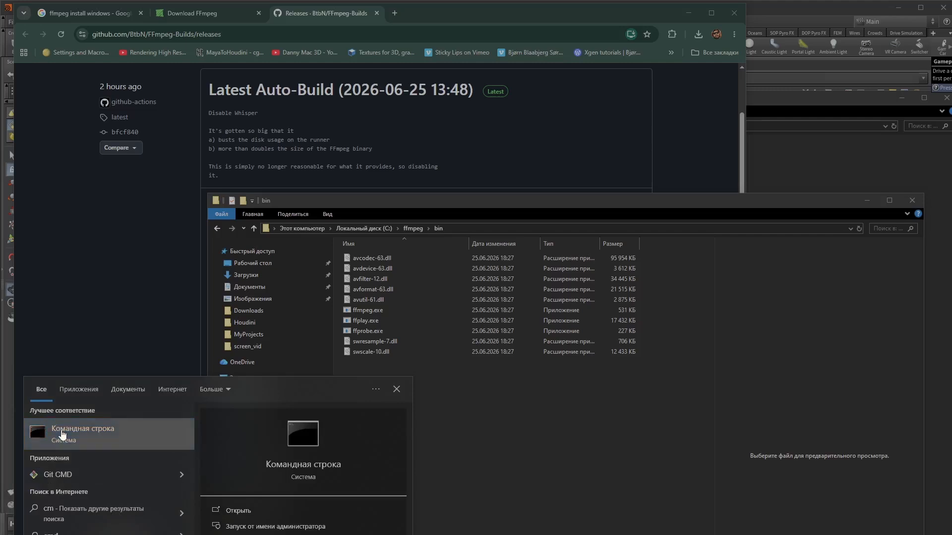
{"action": "left_click", "coordinate": [61, 430]}
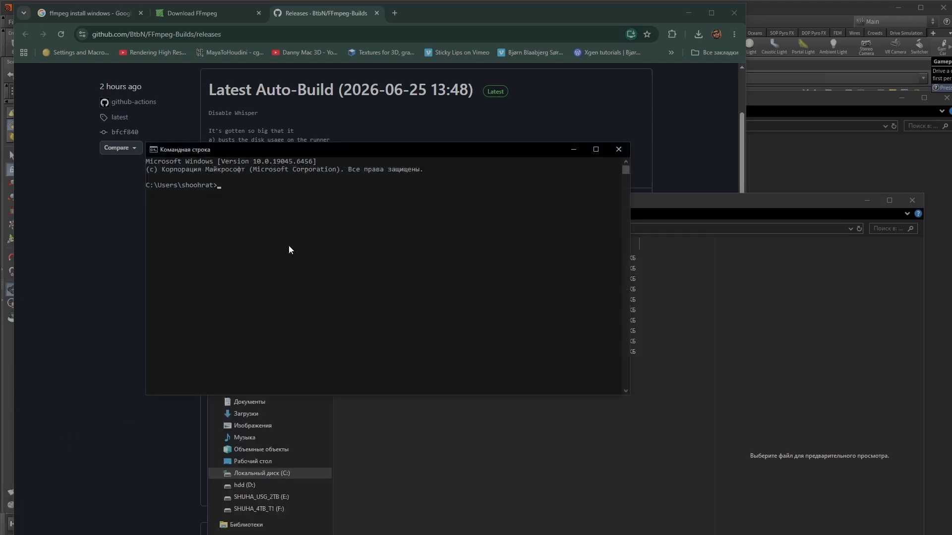
- Run the ffmpeg command in Command Prompt to verify the installation
{"action": "type", "text": "ffmpeg"}
{"action": "key", "text": "Return"}
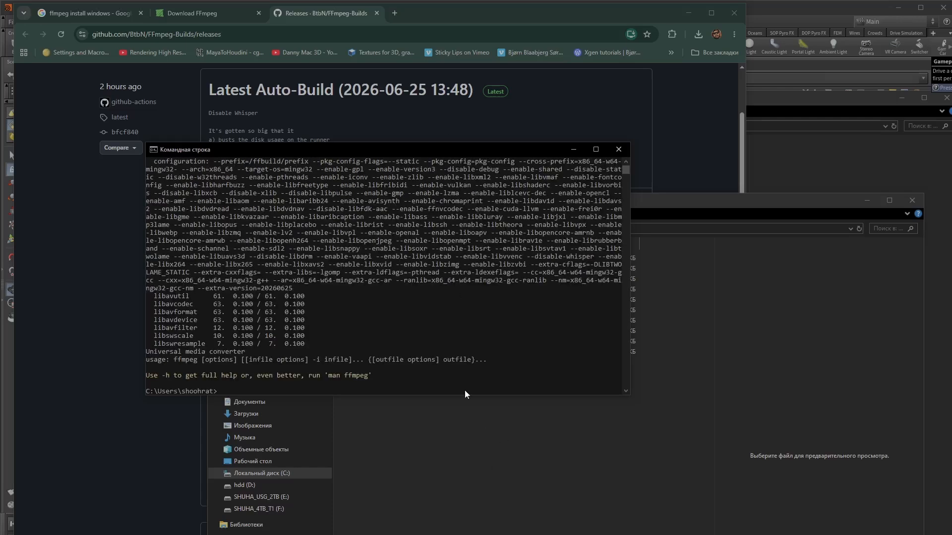
{"action": "left_click_drag", "start_coordinate": [463, 396], "coordinate": [463, 479]}
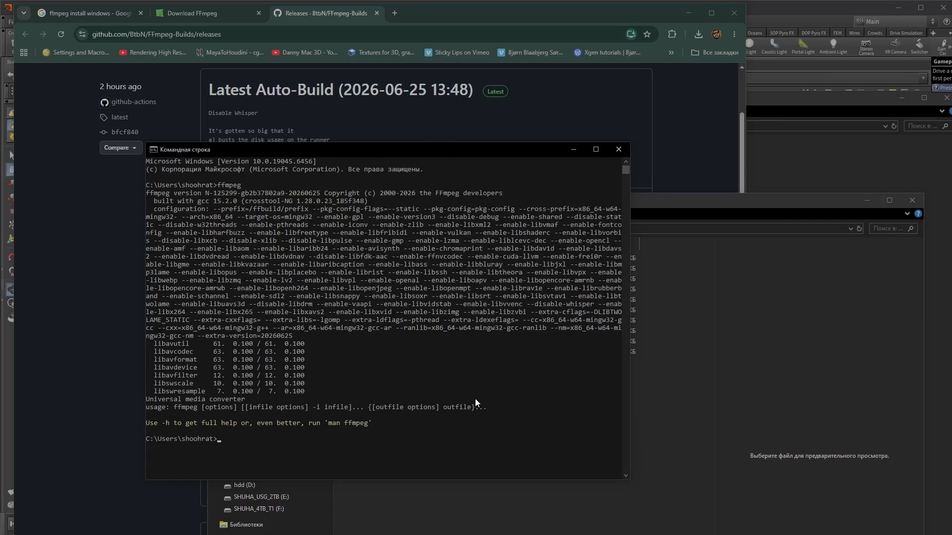